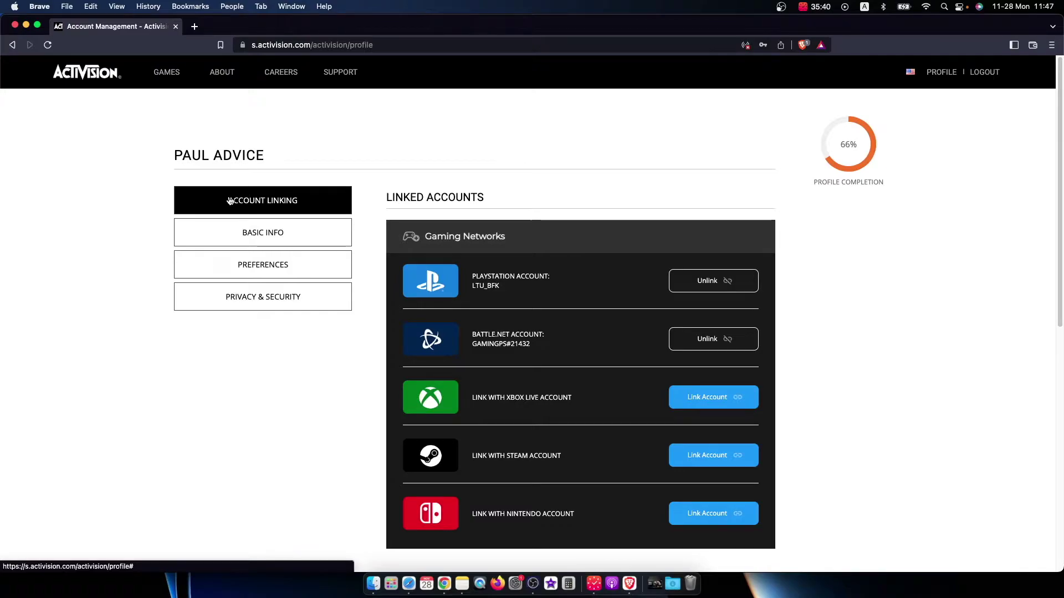
pyautogui.scroll(-2, 443, 236)
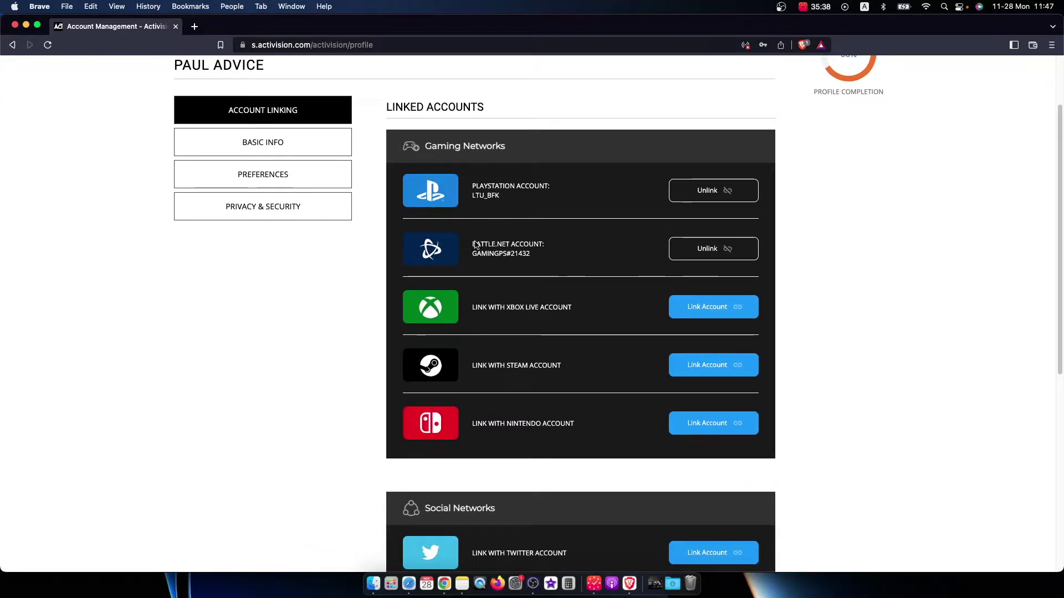